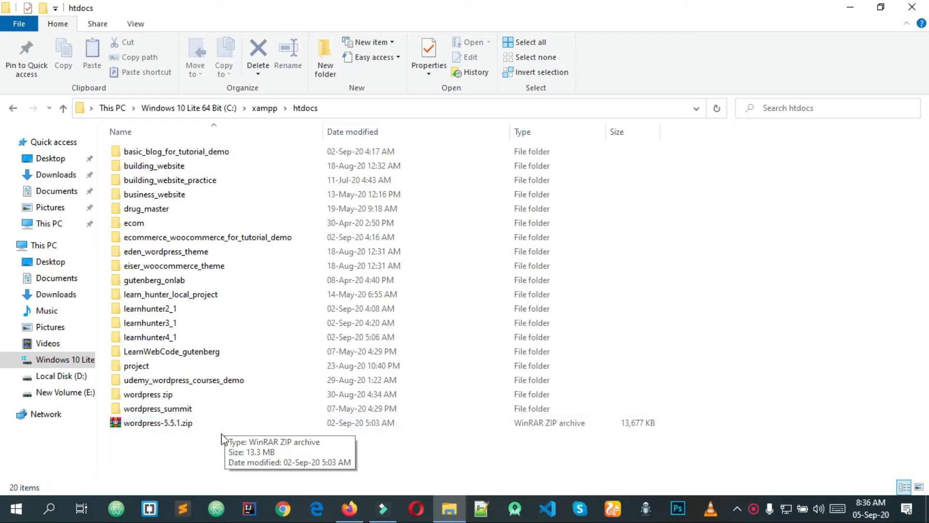
# - Extract wordpress-5.5.1.zip into the htdocs folder and rename the extracted wordpress folder as learnhunter5_1
pyautogui.rightClick(145, 424)
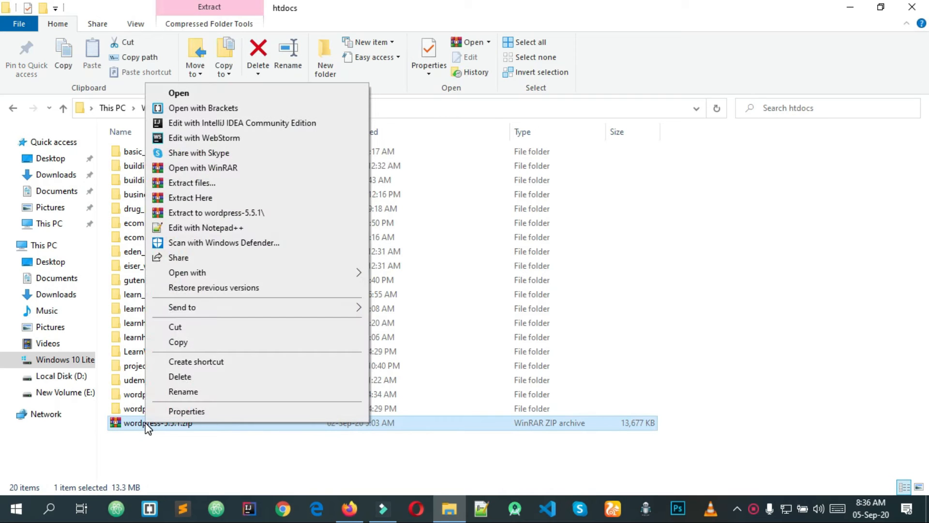
pyautogui.click(202, 199)
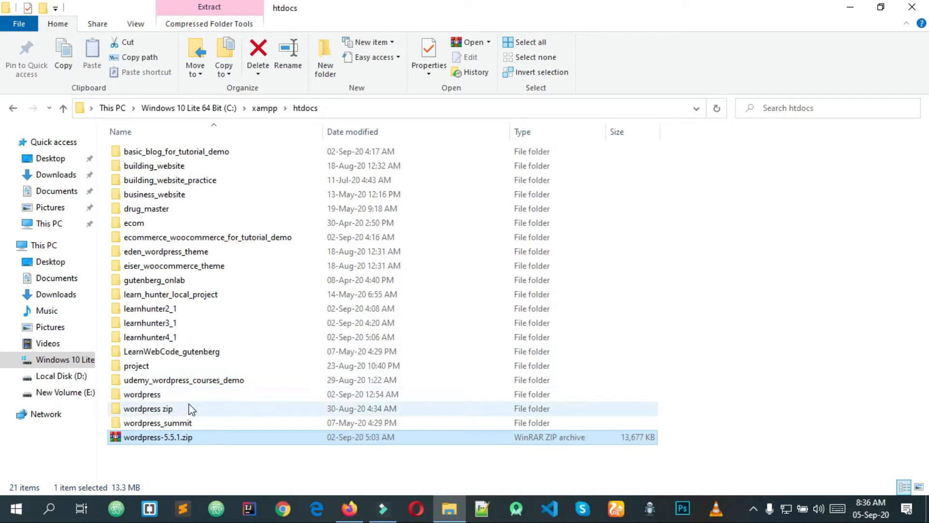
pyautogui.rightClick(153, 394)
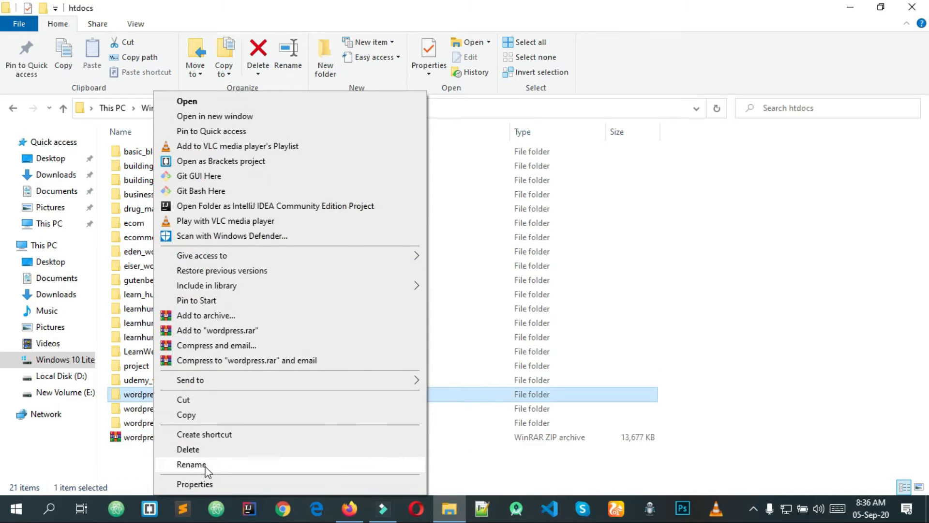
pyautogui.click(204, 467)
pyautogui.write('l')
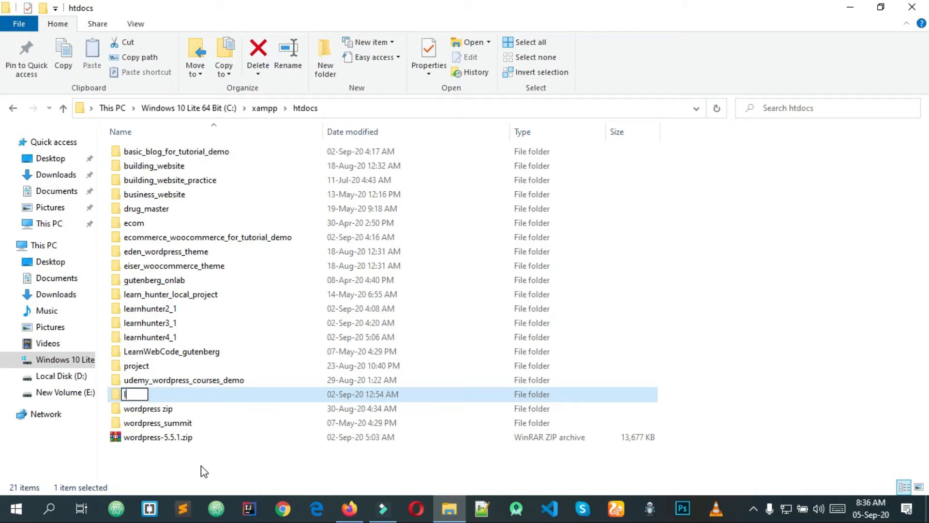
pyautogui.write('earnhunte')
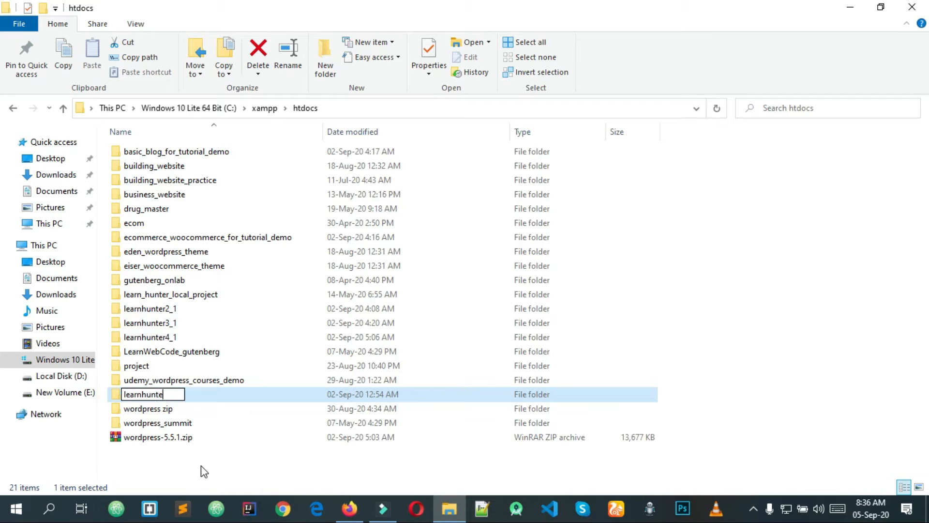
pyautogui.write('r5_1')
pyautogui.press('Return')
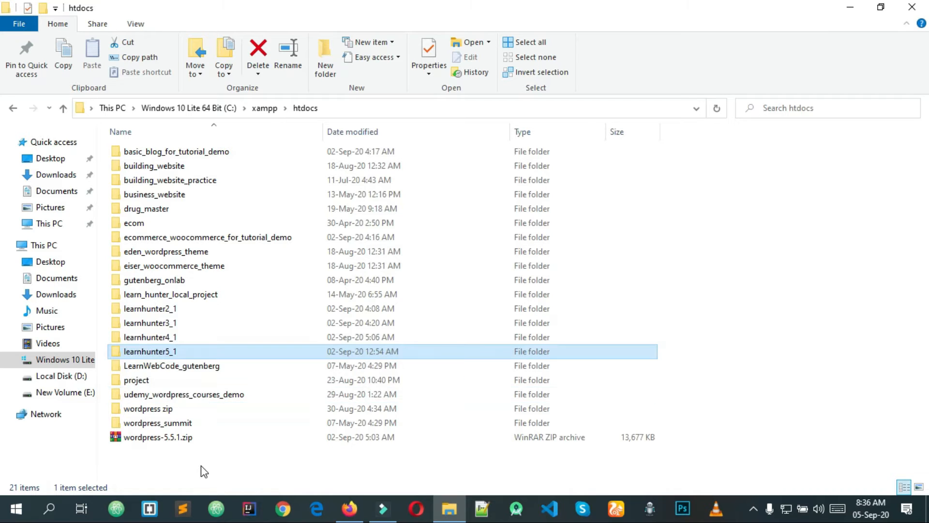
# - Switch to Firefox and load localhost/learnhunter5_1 in a new tab
pyautogui.rightClick(187, 353)
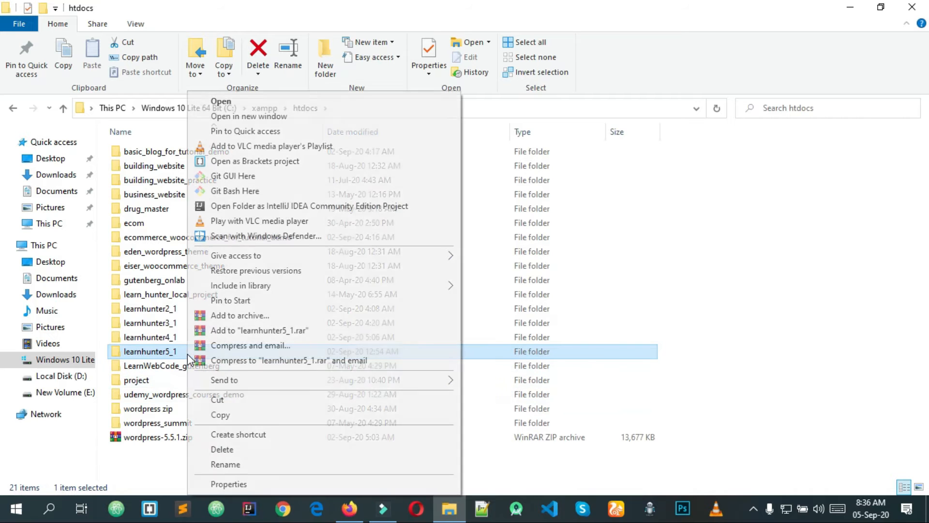
pyautogui.click(225, 464)
pyautogui.click(344, 514)
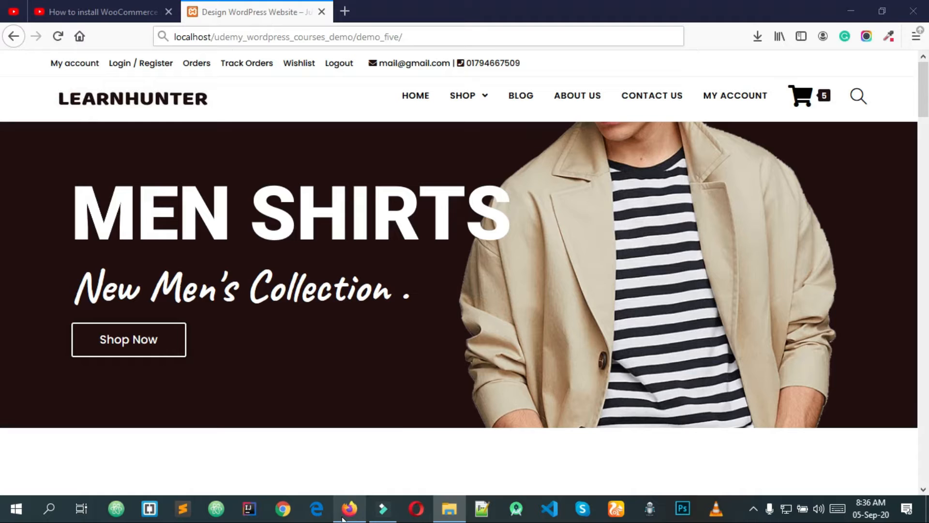
pyautogui.click(345, 12)
pyautogui.write('localhost/')
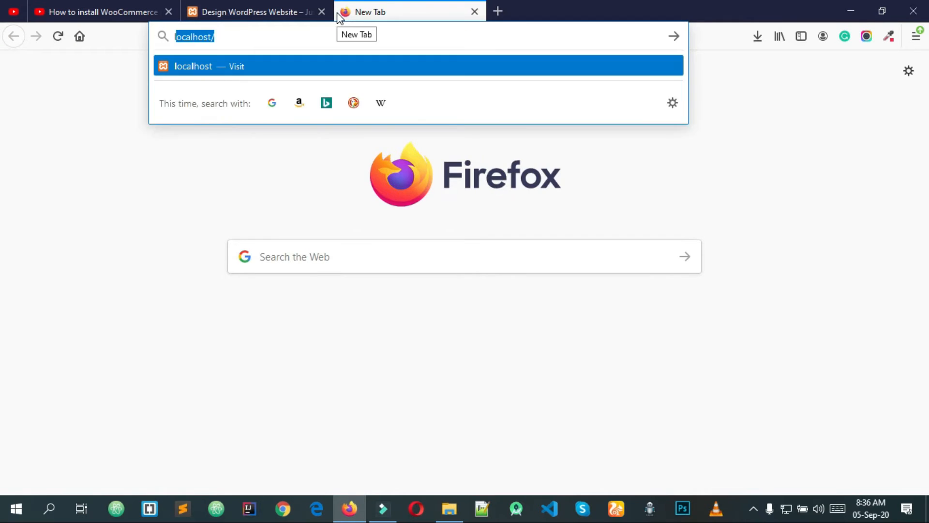
pyautogui.press('Right')
pyautogui.write('learnhunter5_1')
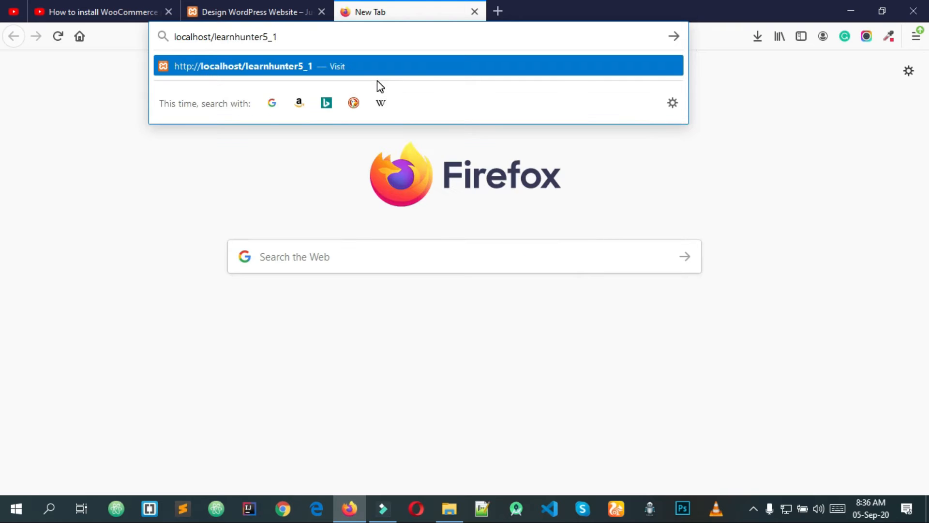
pyautogui.press('Return')
# - Load localhost/phpmyadmin/ in another new browser tab
pyautogui.doubleClick(519, 9)
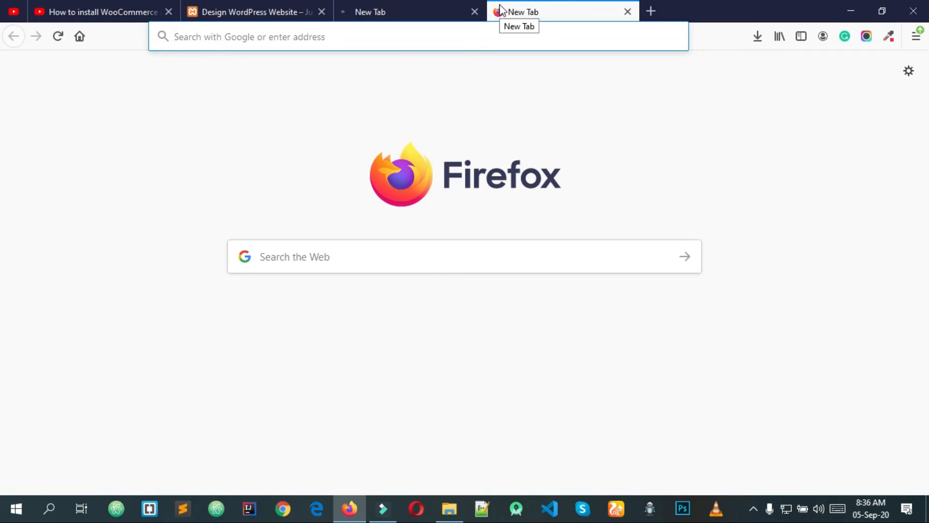
pyautogui.write('localhost/')
pyautogui.press('Right')
pyautogui.write('phpy')
pyautogui.press('BackSpace')
pyautogui.write('my')
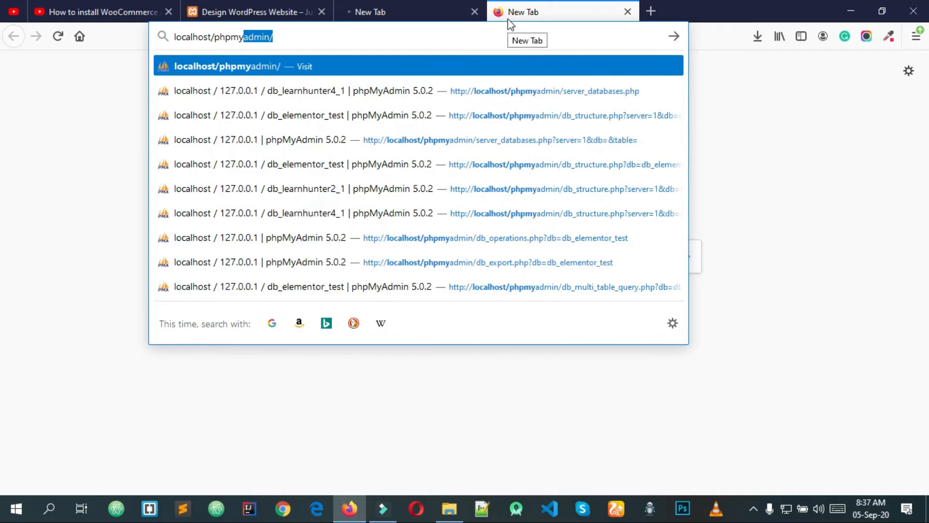
pyautogui.press('Return')
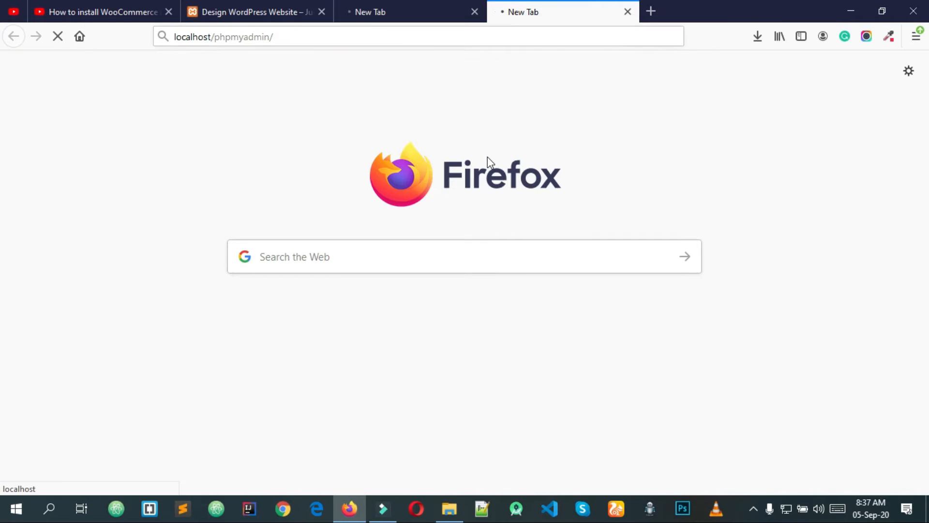
pyautogui.press('alt')
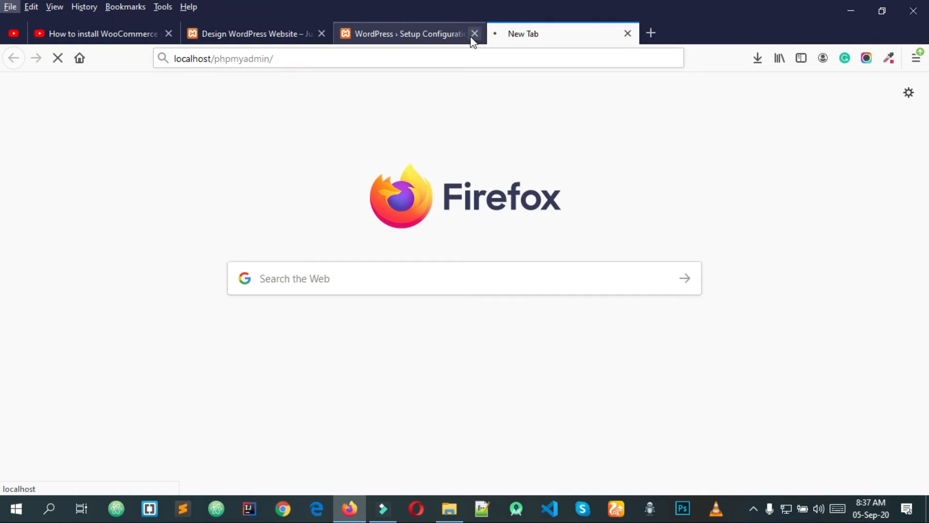
pyautogui.press('alt')
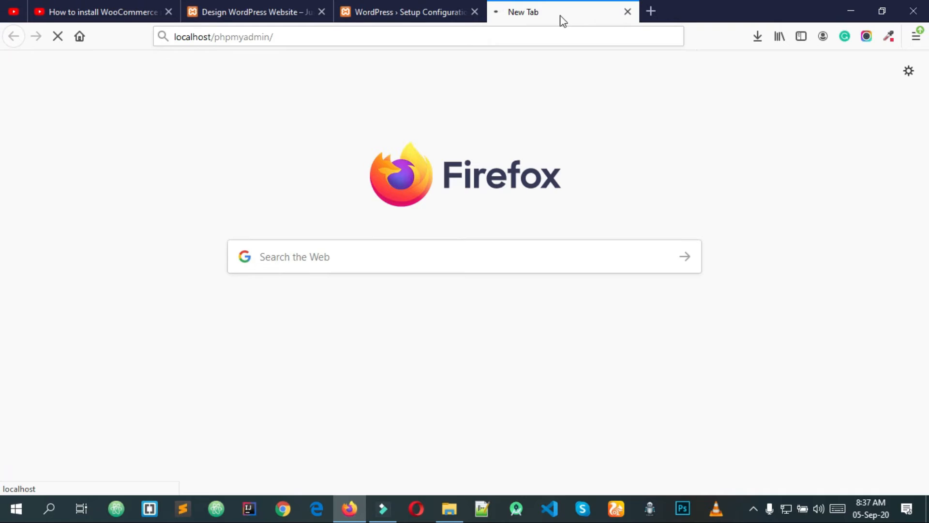
# - Return to the WordPress setup page and continue with English (United States) as the language
pyautogui.click(436, 9)
pyautogui.scroll(-3, 388, 218)
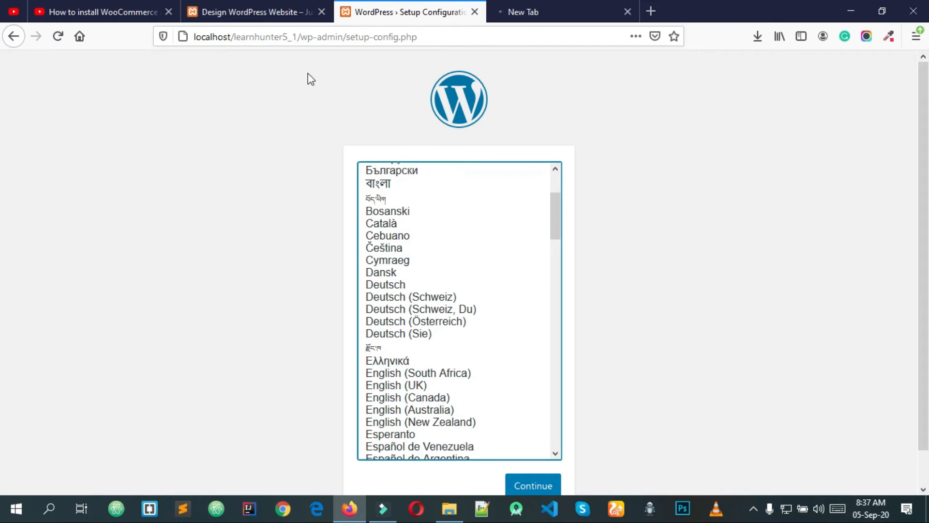
pyautogui.scroll(3, 450, 218)
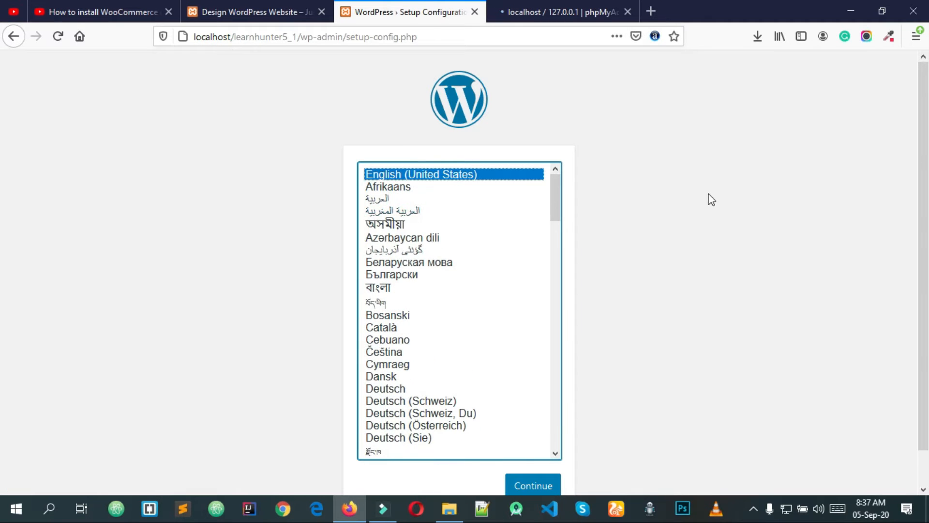
pyautogui.scroll(-1, 710, 195)
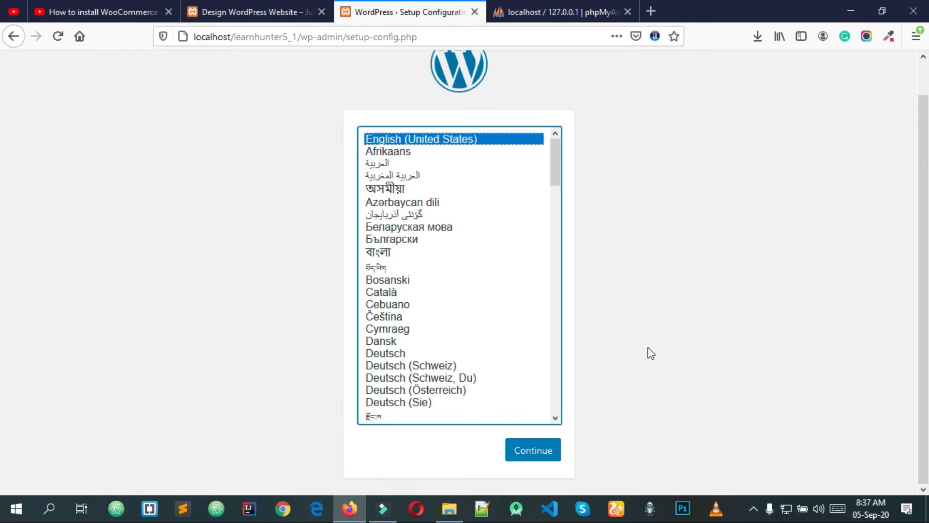
pyautogui.click(532, 451)
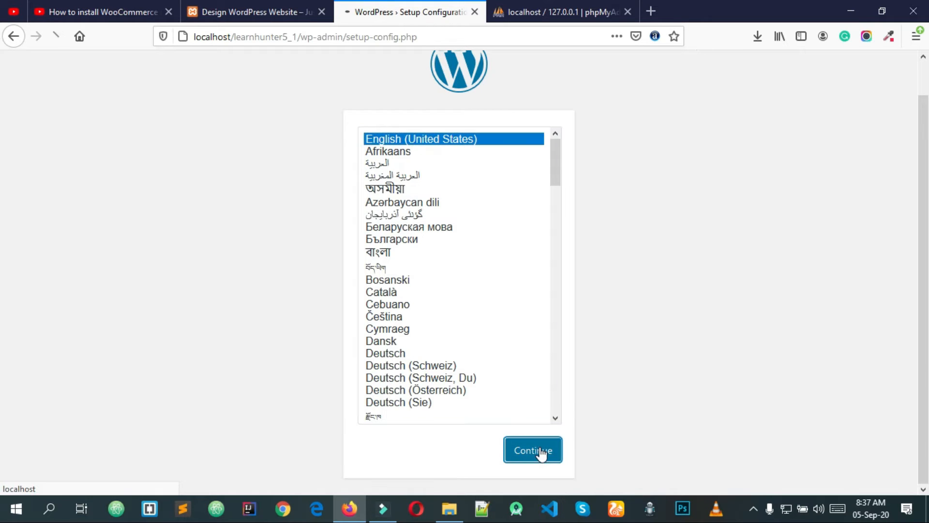
# - Create a database named db_learnhunter5_1 in phpMyAdmin and copy its name for the WordPress setup
pyautogui.click(557, 12)
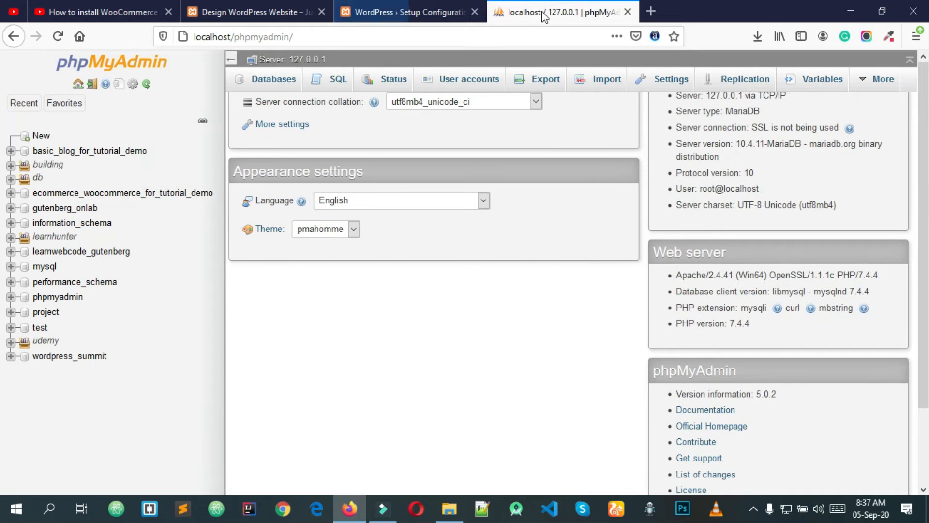
pyautogui.scroll(1, 339, 145)
pyautogui.click(259, 91)
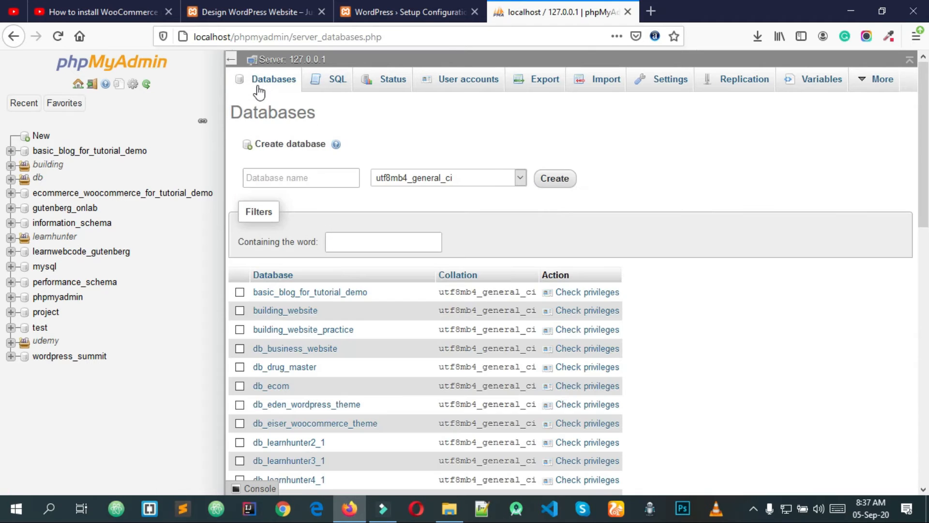
pyautogui.click(293, 179)
pyautogui.write('db')
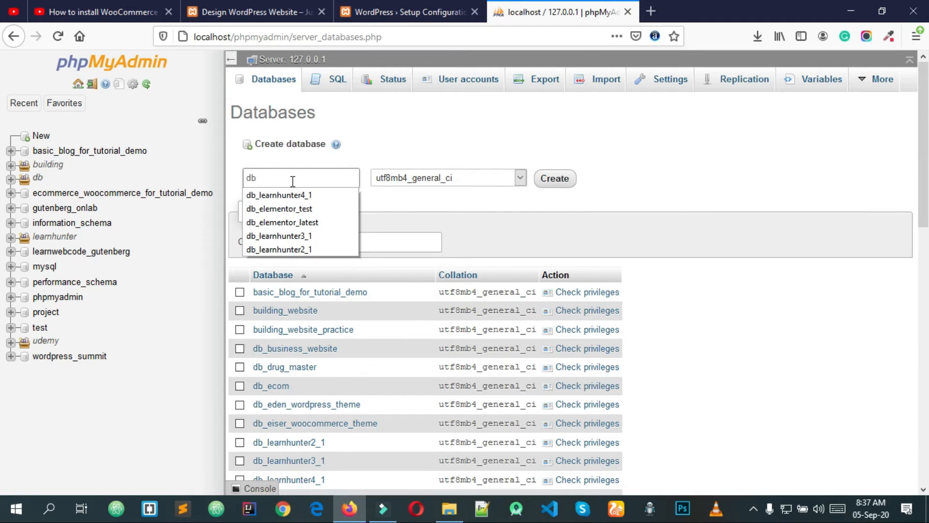
pyautogui.write('_learnhunter5_1')
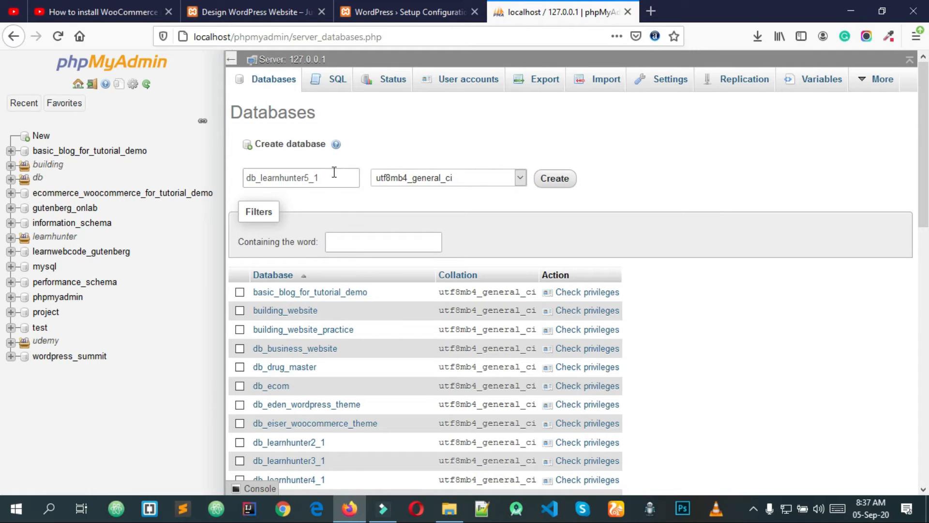
pyautogui.doubleClick(312, 183)
pyautogui.hotkey('ctrl', 'c')
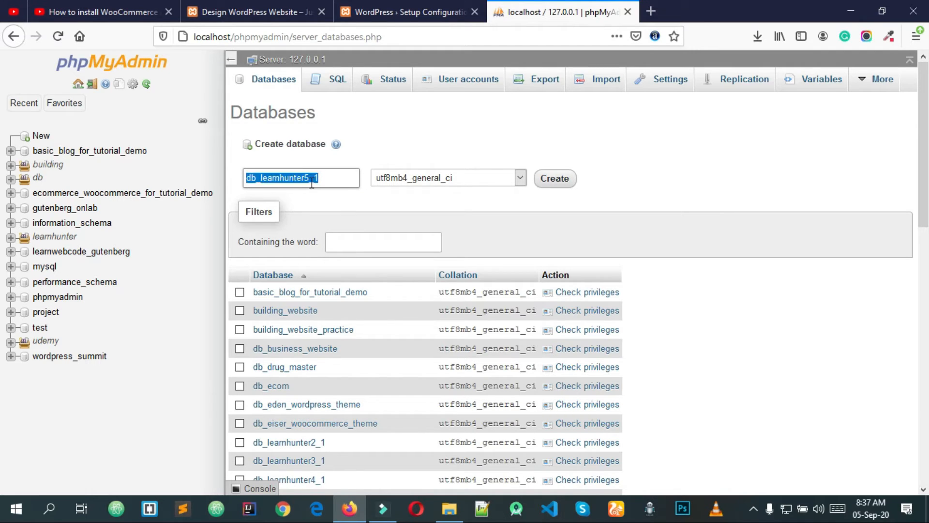
pyautogui.click(351, 204)
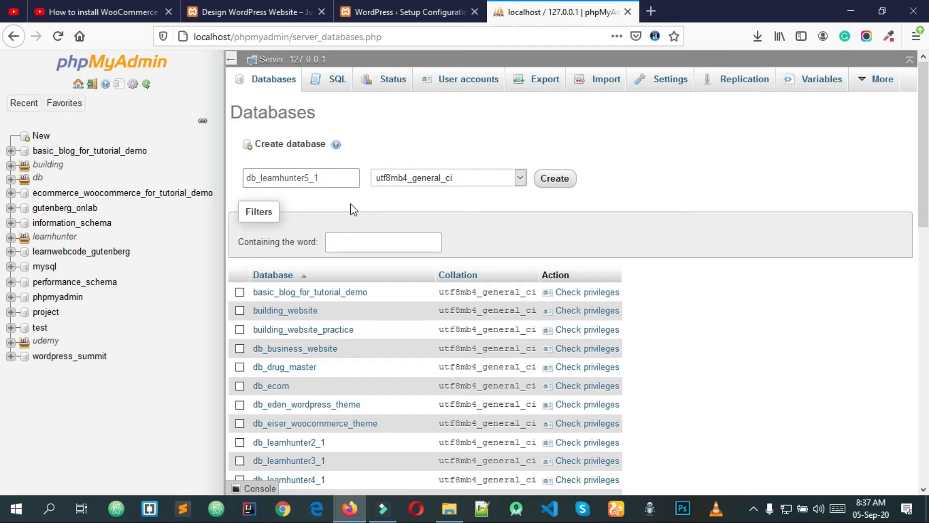
pyautogui.click(562, 190)
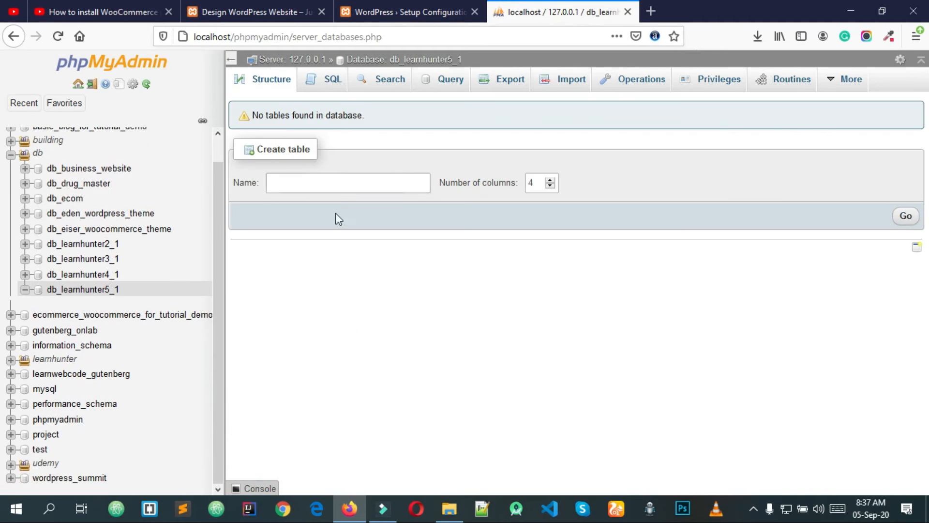
# - Submit the WordPress database connection details with database name db_learnhunter5_1, username root and an empty password
pyautogui.click(431, 4)
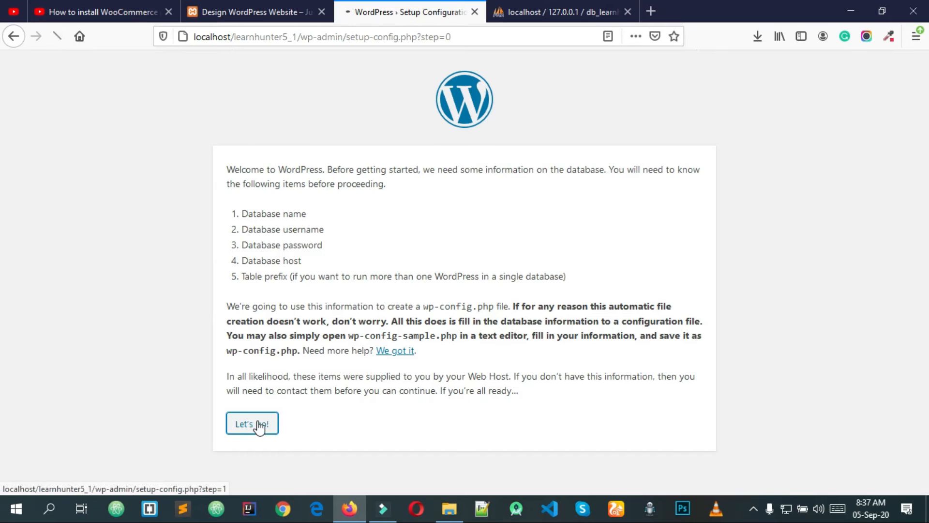
pyautogui.click(260, 427)
pyautogui.doubleClick(424, 204)
pyautogui.hotkey('ctrl', 'v')
pyautogui.press('Tab')
pyautogui.write('r')
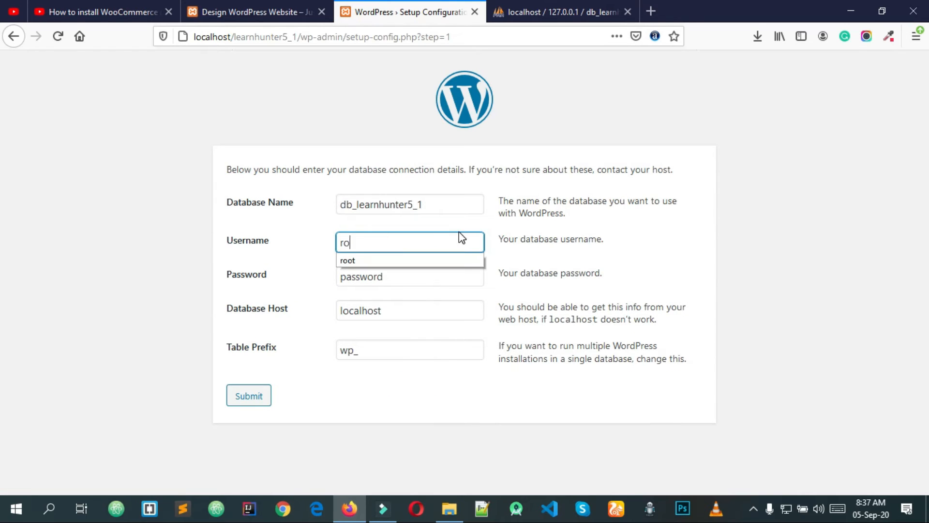
pyautogui.write('oot')
pyautogui.press('Tab')
pyautogui.press('BackSpace')
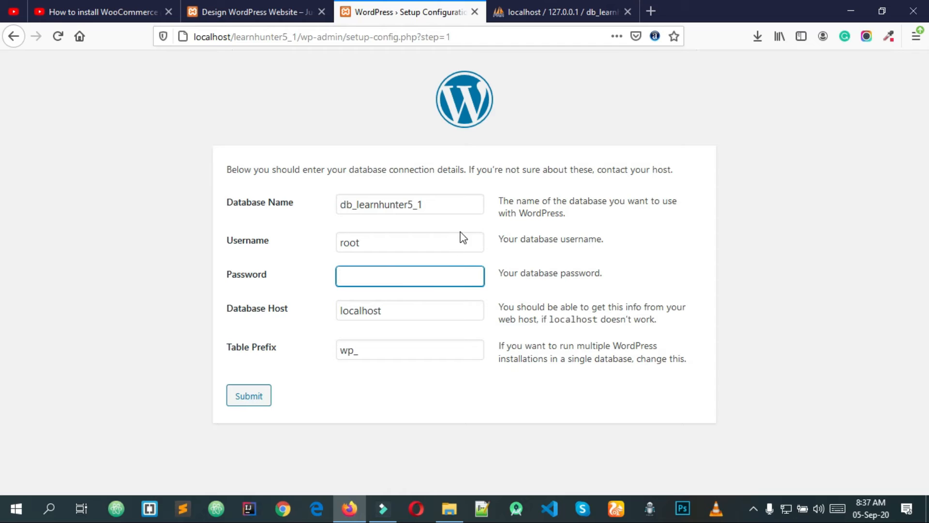
pyautogui.click(438, 401)
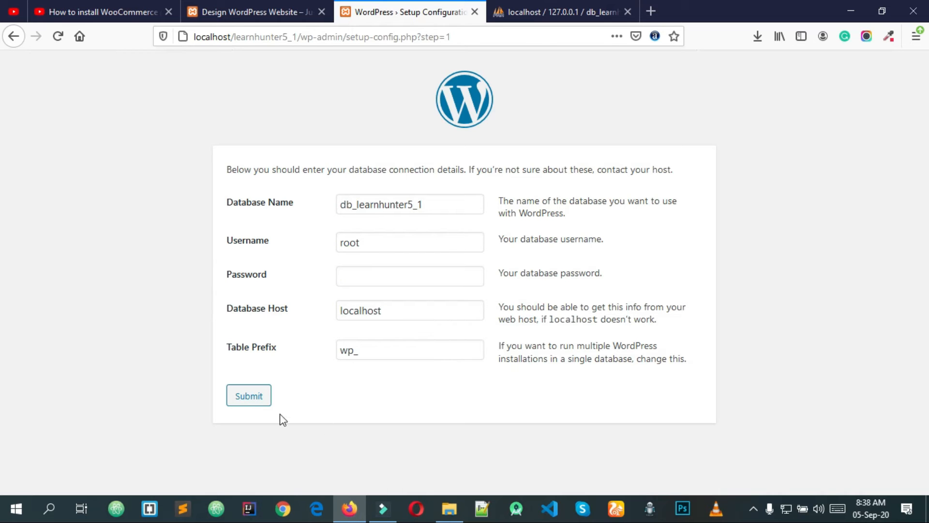
pyautogui.click(258, 400)
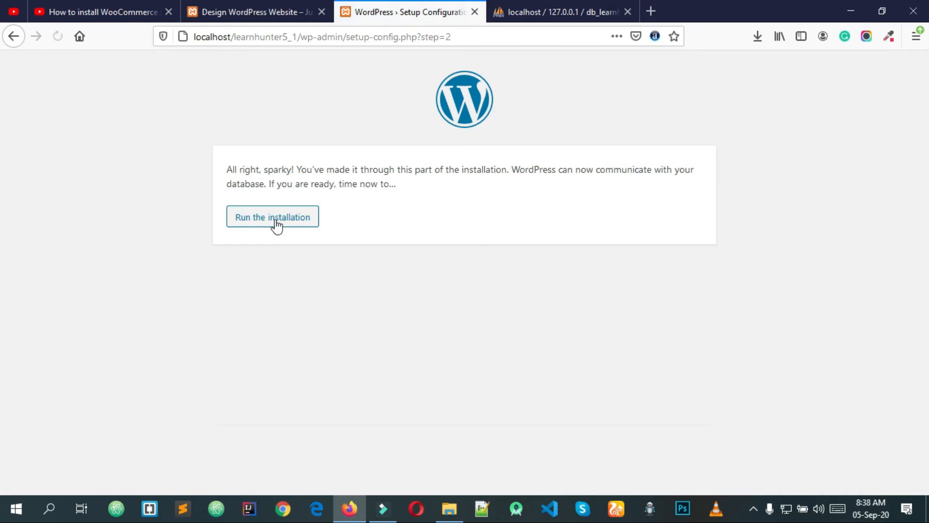
# - Run the WordPress installation and close the phpMyAdmin tab
pyautogui.click(591, 10)
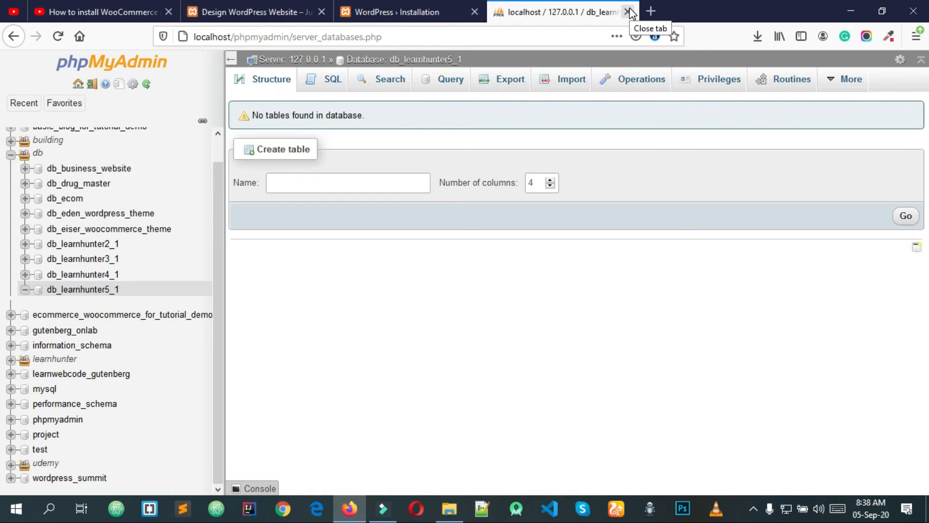
pyautogui.click(628, 12)
# - Fill in the site title "Wordpress Ecommerce Shop" and the username "username" in the WordPress installation form
pyautogui.scroll(-3, 298, 357)
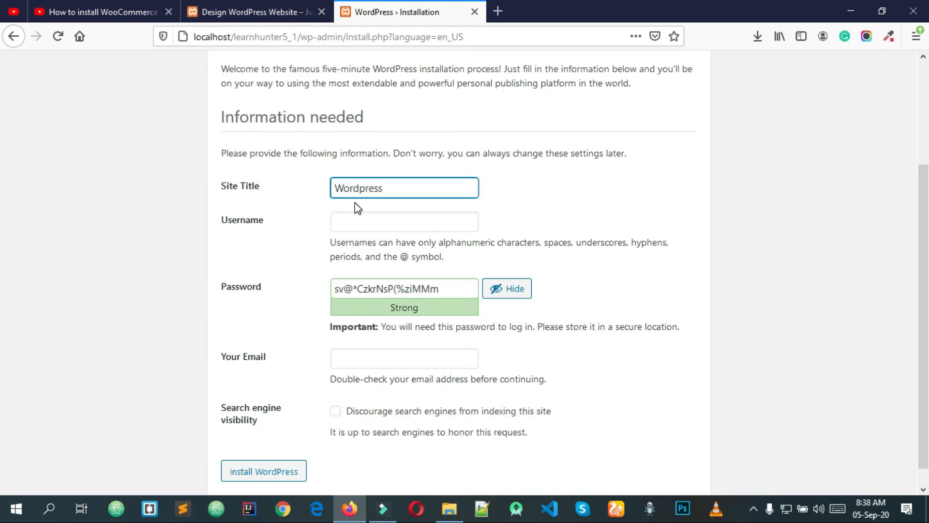
pyautogui.write('Ecommerce Shop')
pyautogui.click(362, 228)
pyautogui.write('username')
pyautogui.click(384, 241)
# - Replace the suggested password with the chosen account password, hide its characters, and confirm the use of a weak password
pyautogui.click(435, 291)
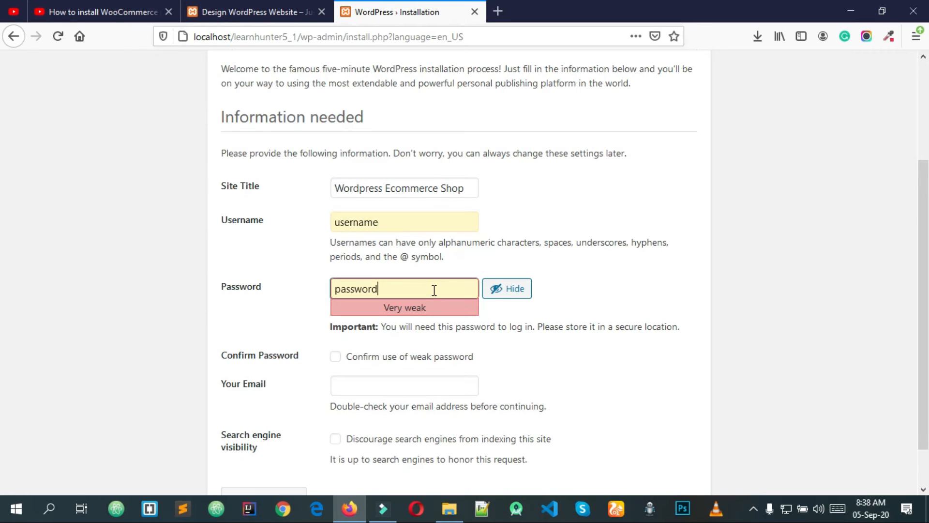
pyautogui.doubleClick(436, 290)
pyautogui.click(440, 289)
pyautogui.doubleClick(423, 289)
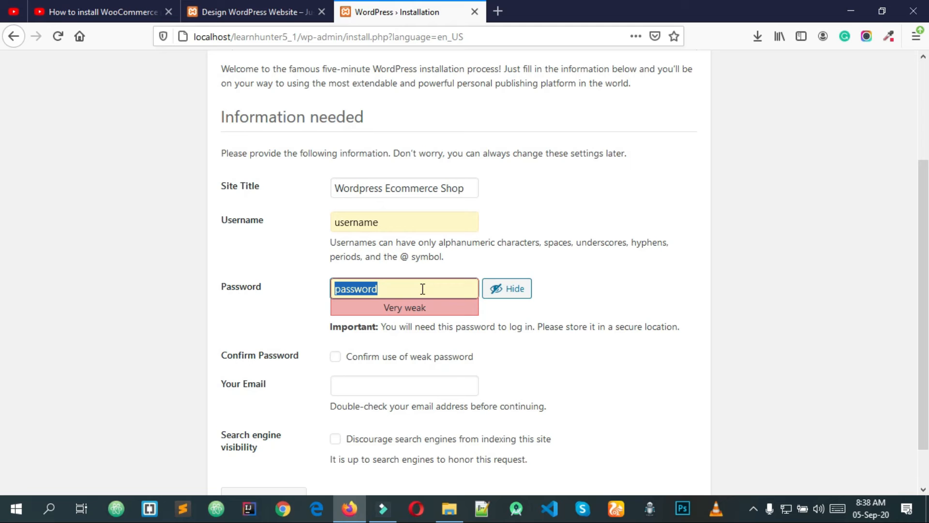
pyautogui.click(514, 292)
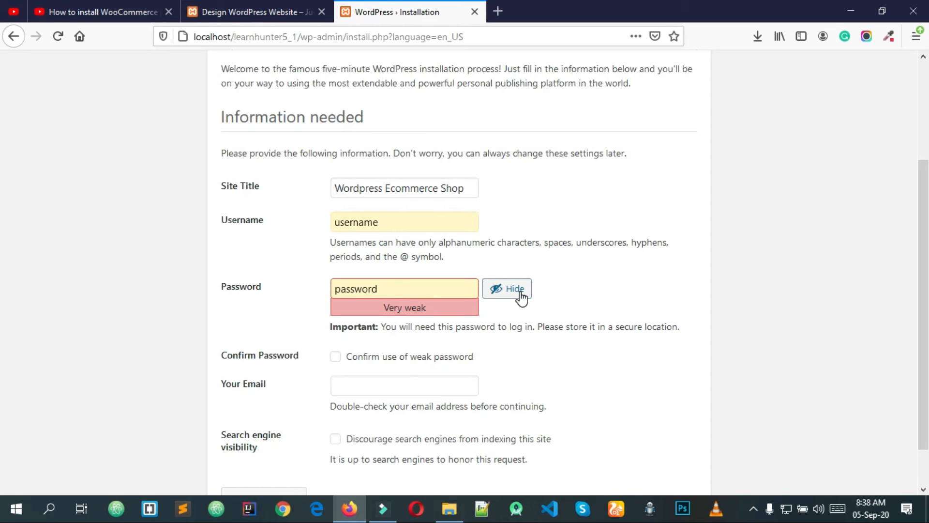
pyautogui.click(373, 357)
# - Fill in the administrator's e-mail address and install WordPress with search engine indexing left allowed
pyautogui.scroll(-2, 376, 350)
pyautogui.click(373, 336)
pyautogui.click(371, 354)
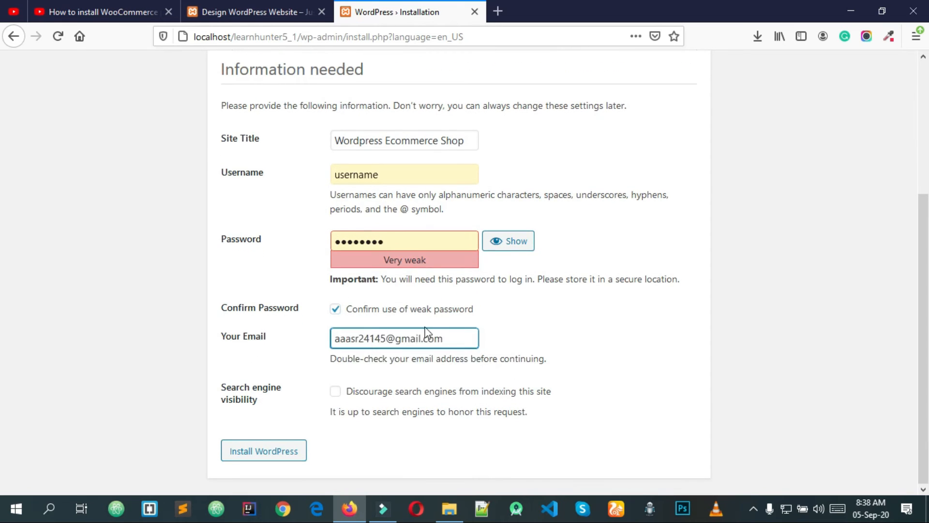
pyautogui.click(544, 335)
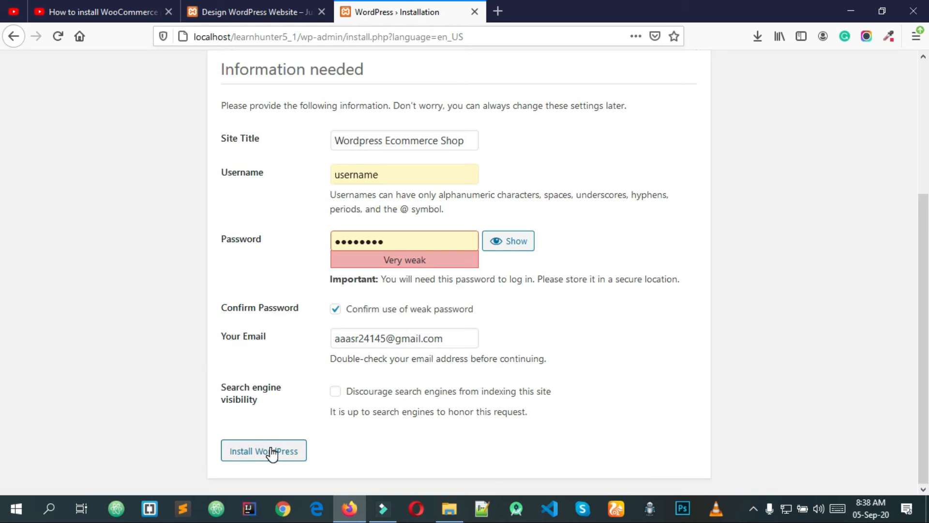
pyautogui.click(270, 457)
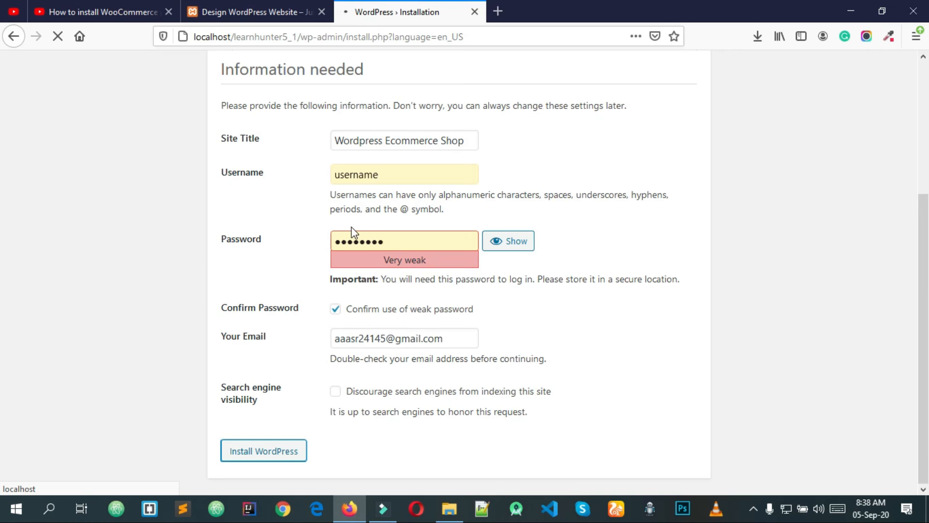
pyautogui.scroll(3, 370, 229)
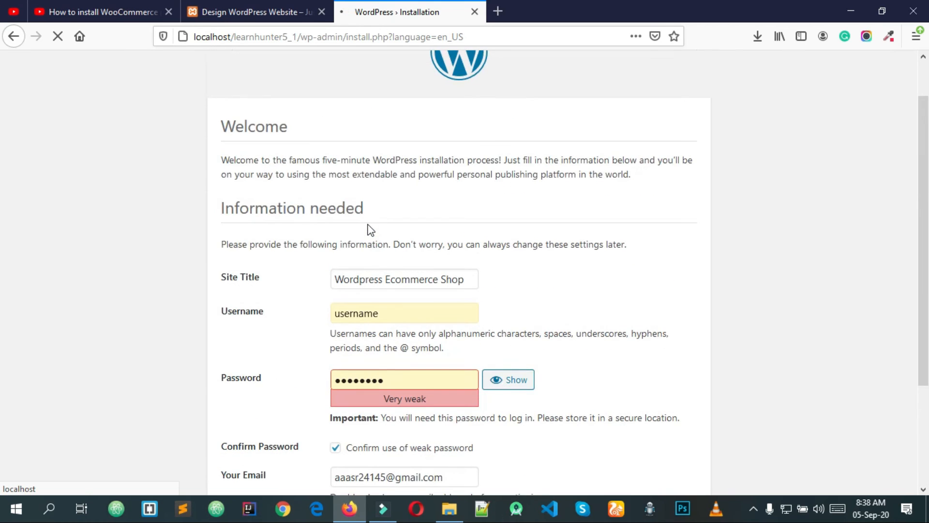
pyautogui.scroll(-3, 370, 229)
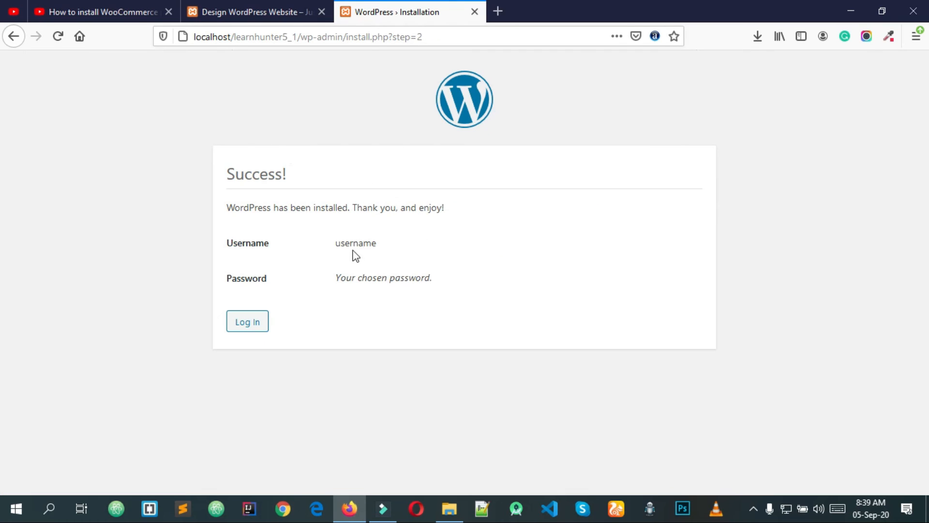
# - Proceed to the login page and log in to the WordPress dashboard with the prefilled username and password
pyautogui.click(247, 324)
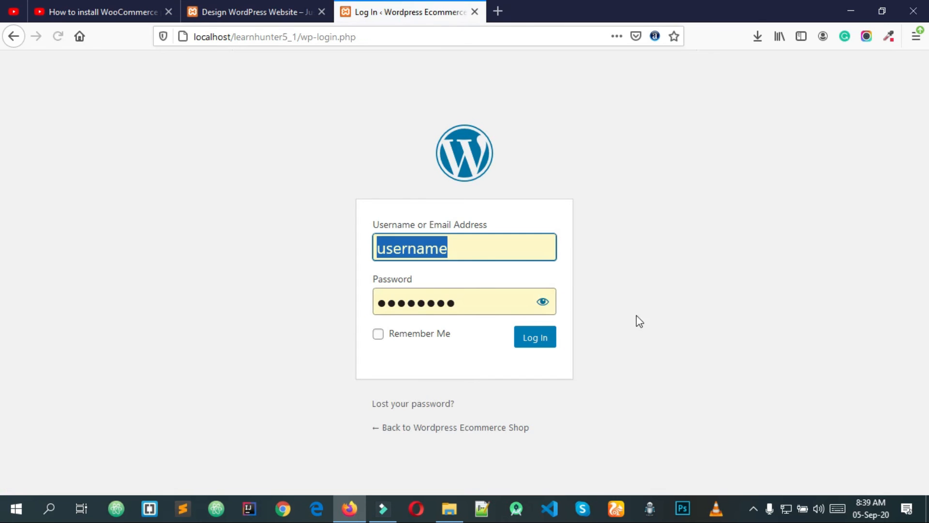
pyautogui.tripleClick(476, 247)
pyautogui.click(595, 286)
pyautogui.moveTo(491, 303); pyautogui.dragTo(294, 305)
pyautogui.click(290, 300)
pyautogui.click(535, 344)
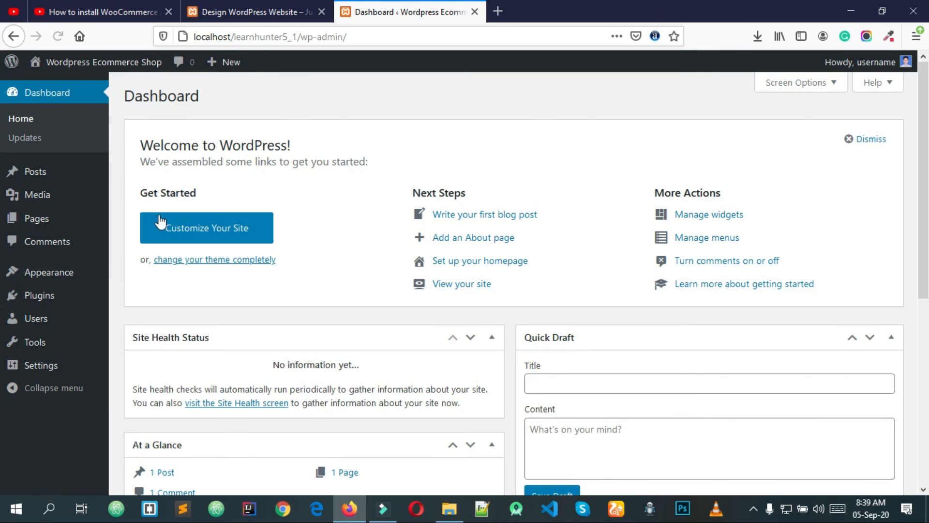
# - Open the Wordpress Ecommerce Shop front page in a new browser tab, look it over, and return to the dashboard
pyautogui.moveTo(63, 68)
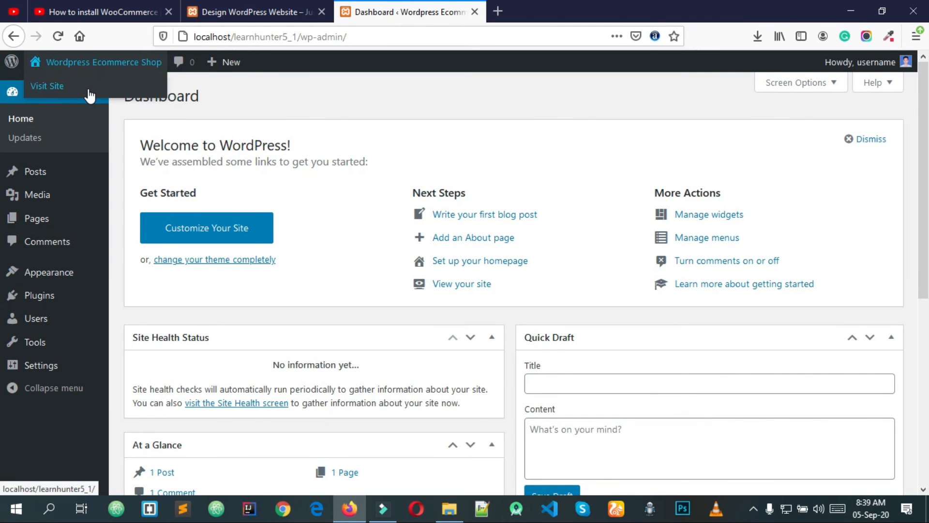
pyautogui.middleClick(87, 92)
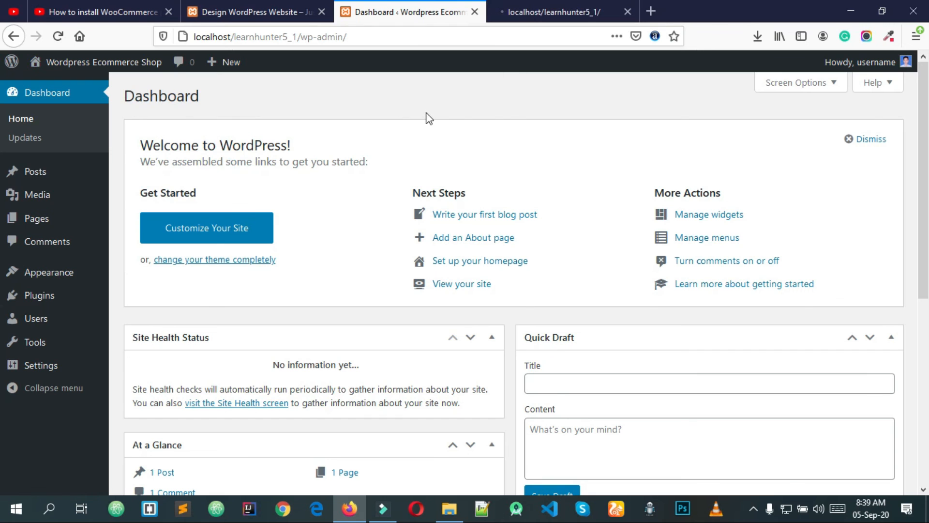
pyautogui.click(536, 10)
pyautogui.scroll(-5, 533, 242)
pyautogui.scroll(5, 527, 318)
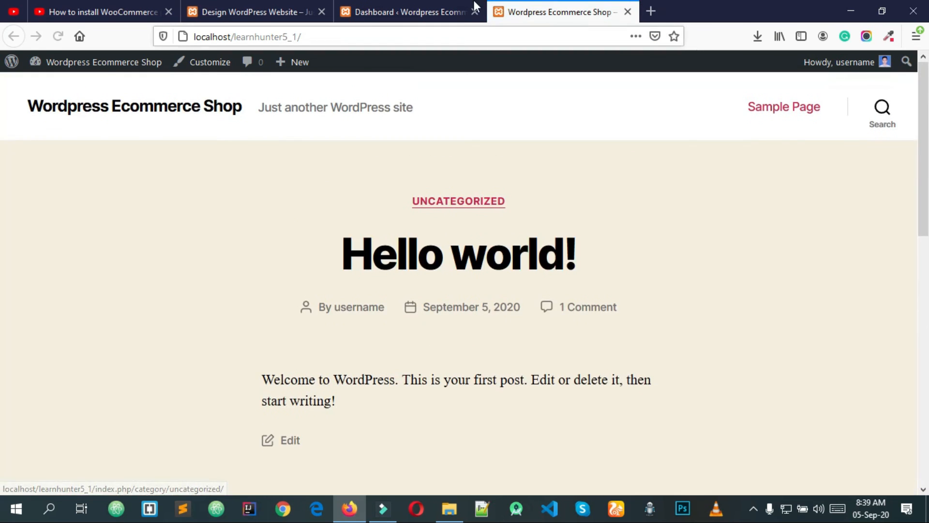
pyautogui.click(409, 12)
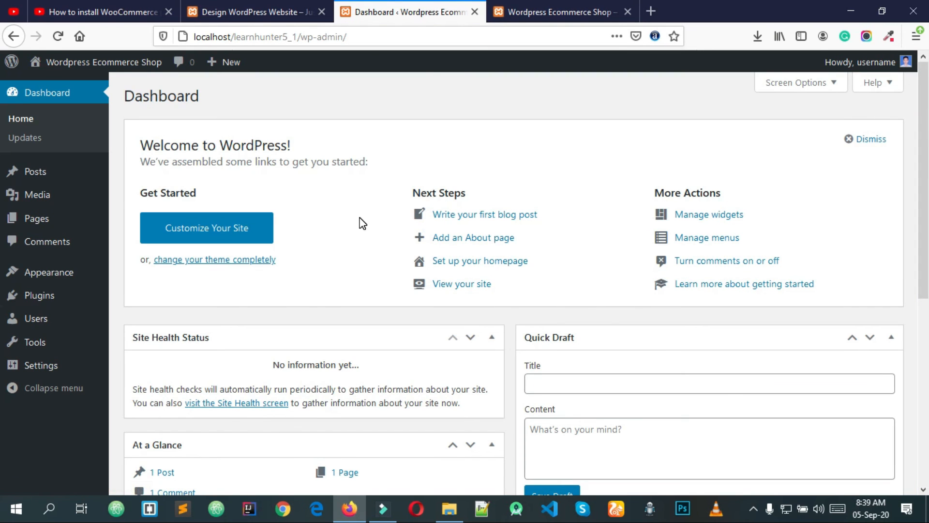